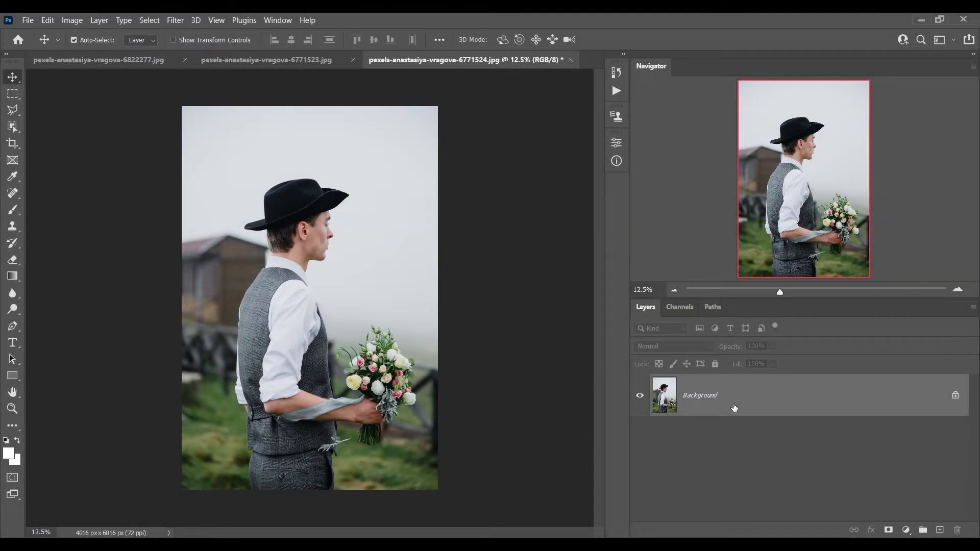
Duplicate the portrait to Layer 1, convert it to a smart object, and open Camera Raw Filter.
key("ctrl+j")
right_click(756, 404)
left_click(794, 179)
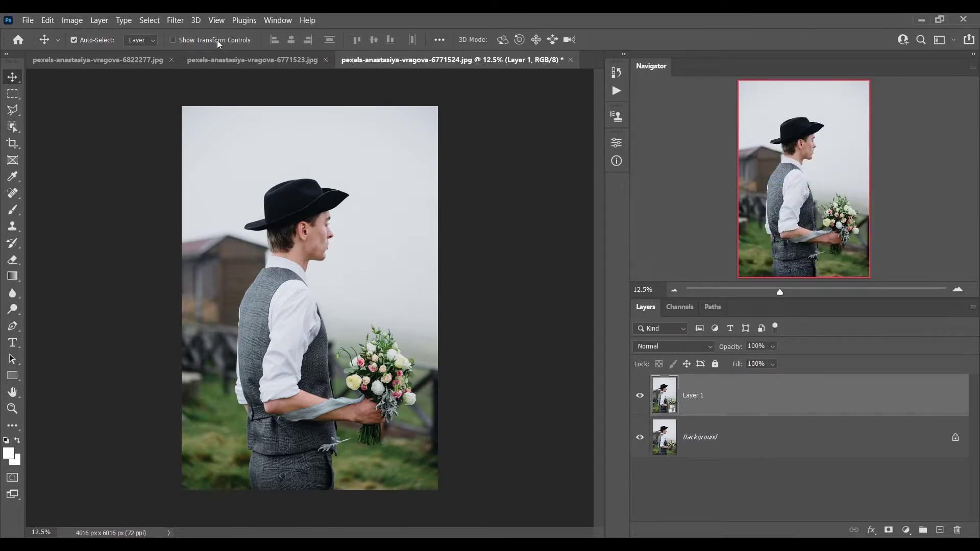
left_click(175, 20)
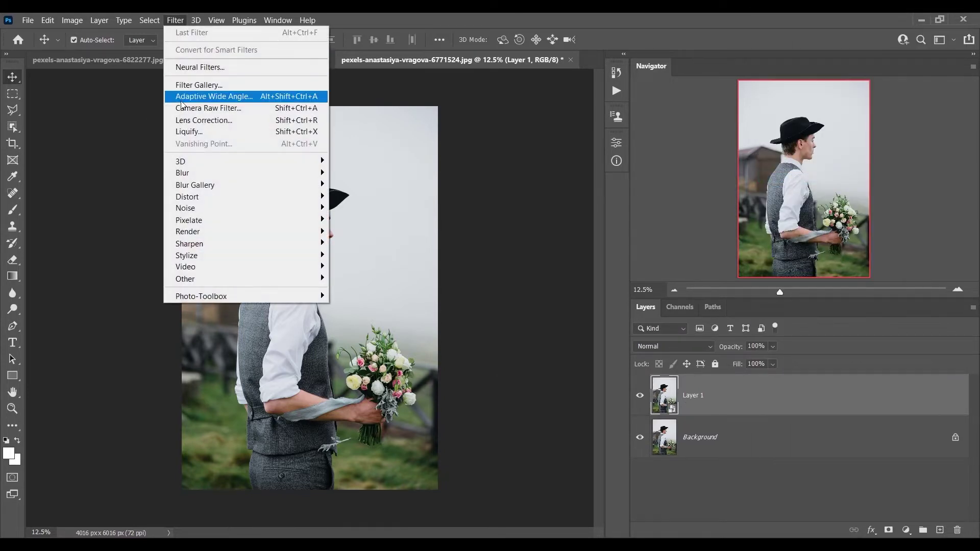
left_click(213, 107)
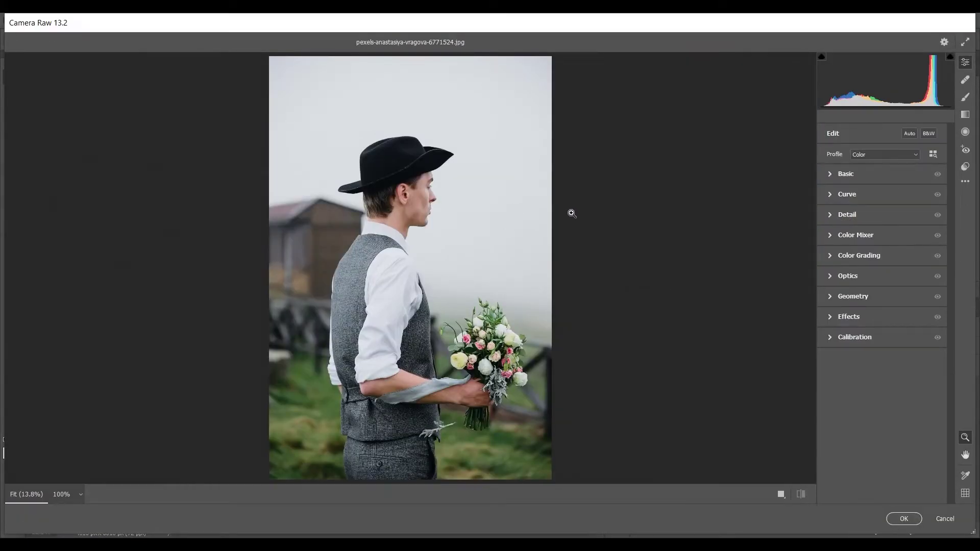
Turn on the Before/After view and warm the portrait to Temperature +20, Tint -15.
key("q")
left_click(848, 175)
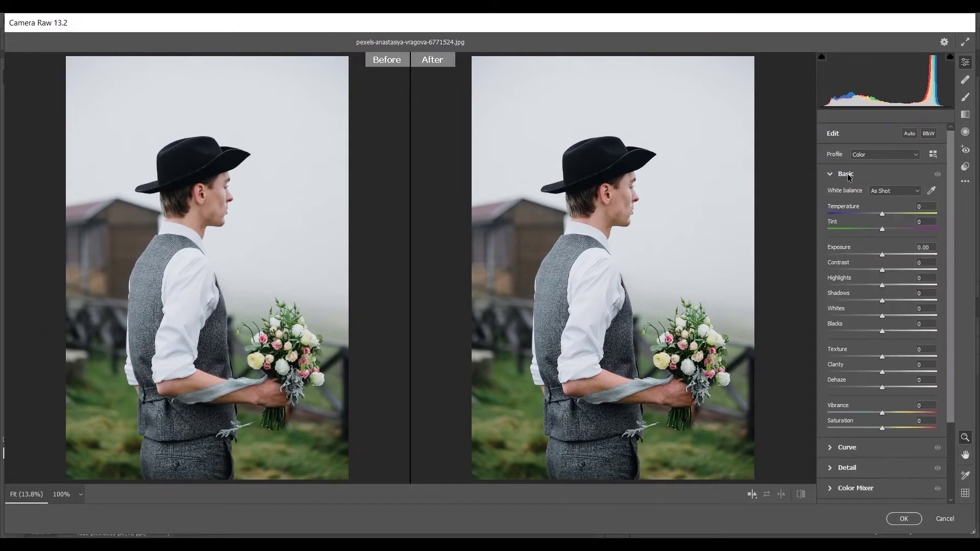
mouse_move(881, 214)
left_mouse_down()
mouse_move(892, 214)
mouse_move(872, 230)
left_mouse_up()
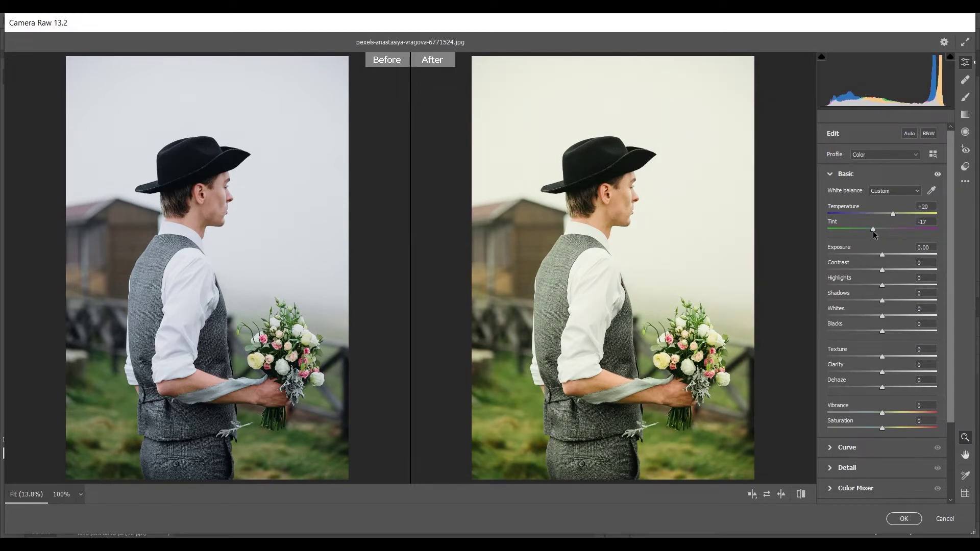
left_click_drag(873, 229, 874, 229)
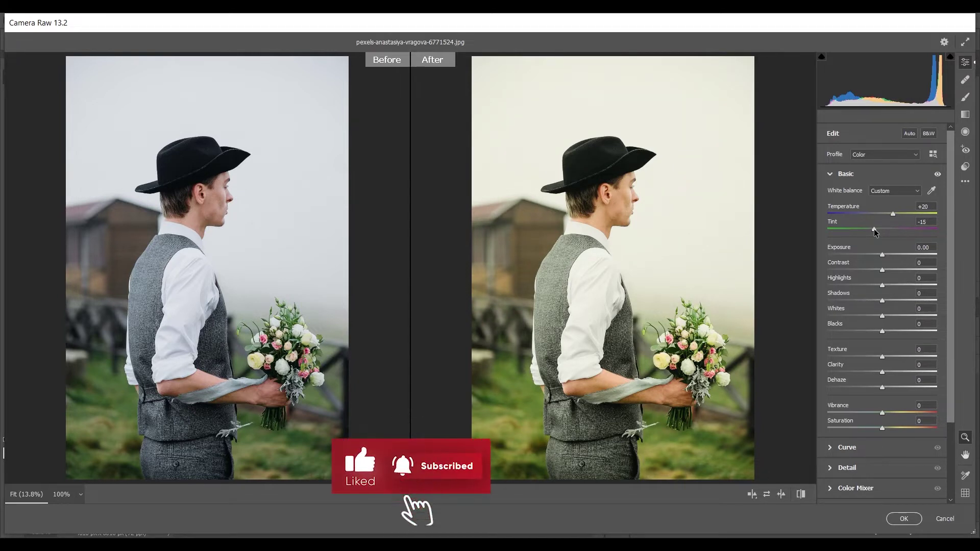
Set Exposure -0.30 and Contrast +30, and pull Highlights down to -75.
left_click_drag(882, 252, 883, 255)
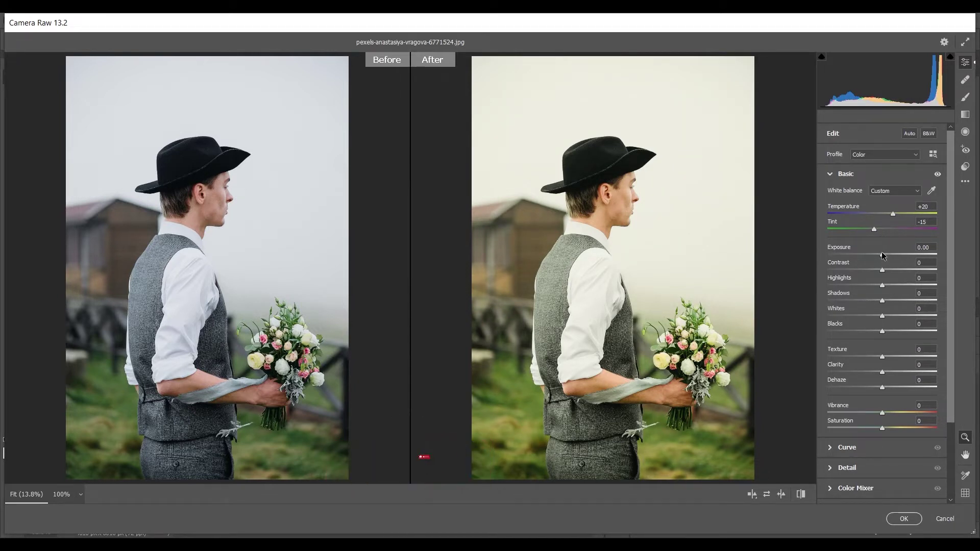
key("Down")
key("Down")
key("Down")
key("Down")
key("Down")
left_click_drag(882, 270, 892, 272)
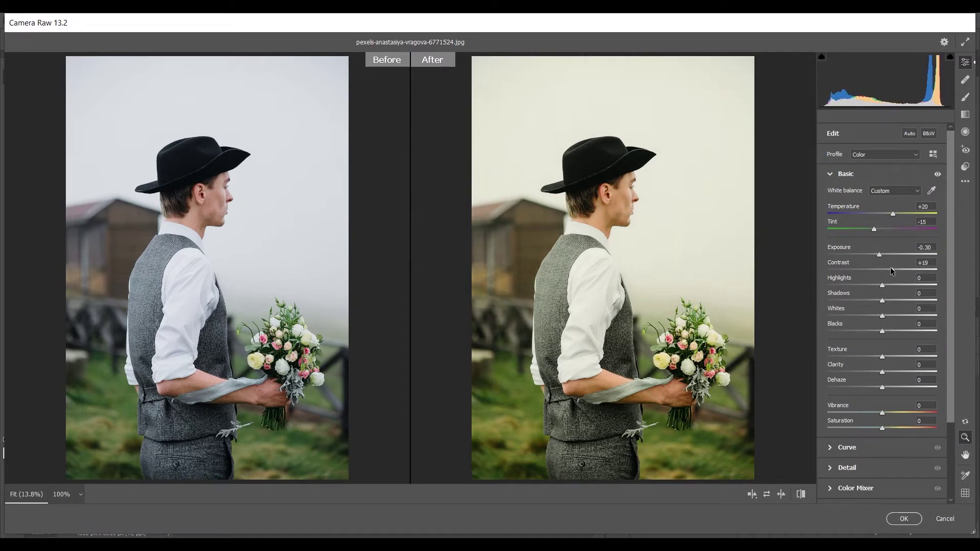
key("Up")
key("Up")
key("Up")
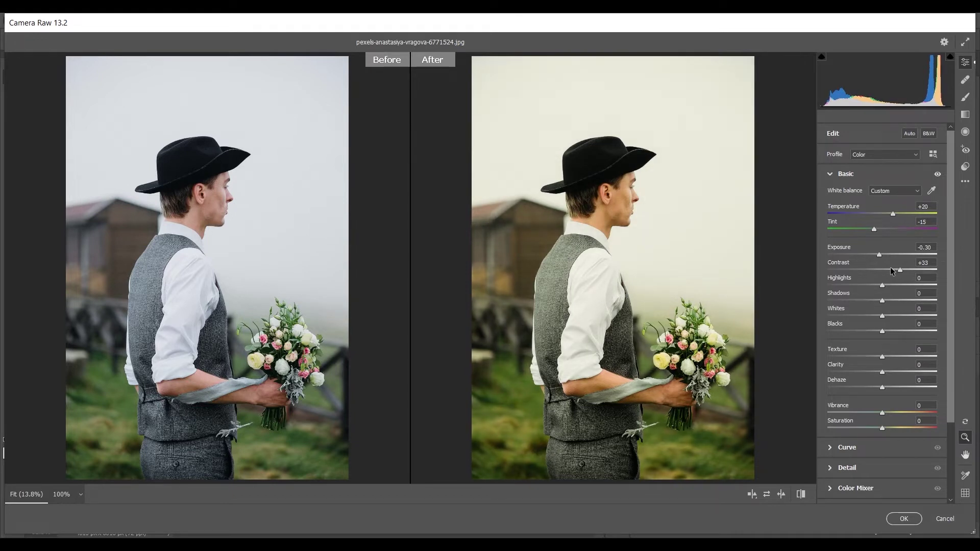
left_click_drag(882, 284, 843, 285)
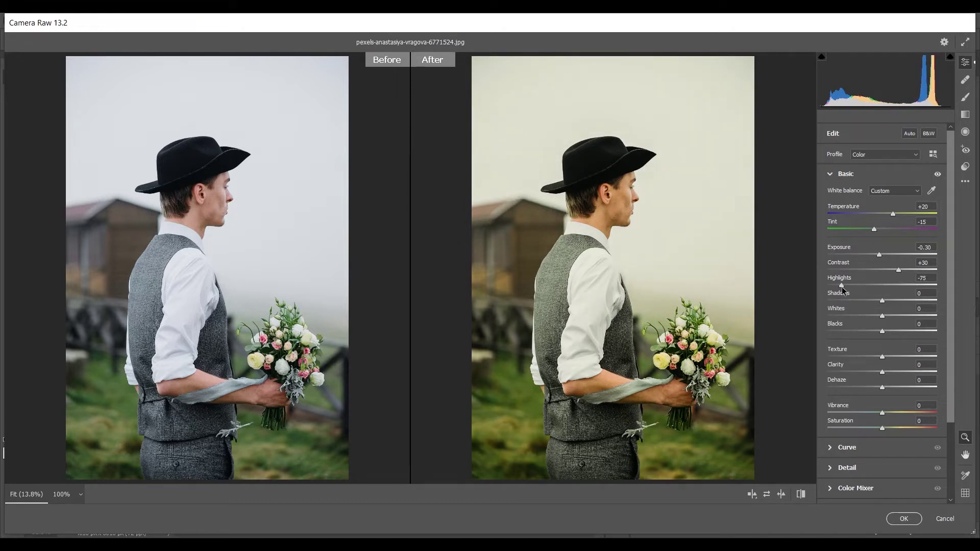
Set Shadows +23, Whites -50, Blacks -15, Clarity +5 and Vibrance -10 in Basic.
left_click_drag(882, 301, 895, 303)
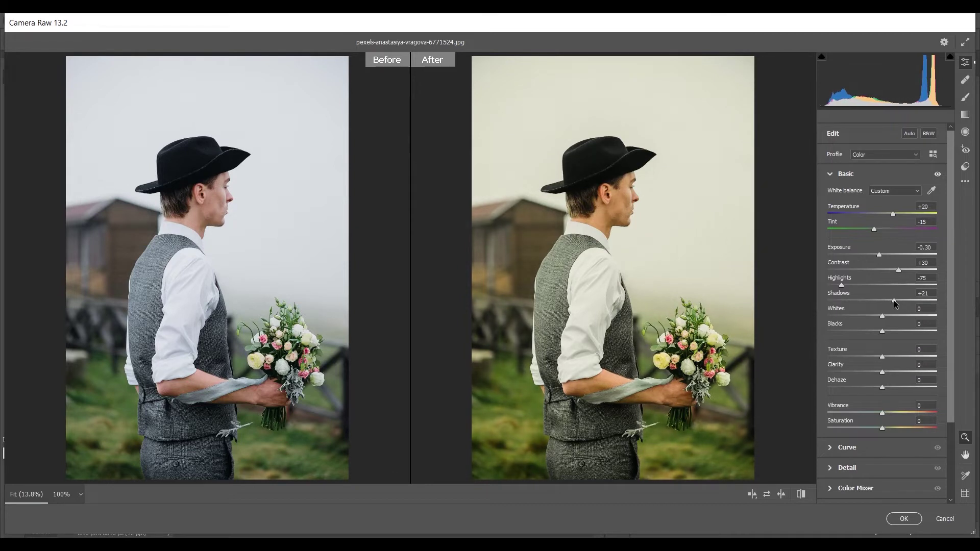
left_click(866, 316)
left_click_drag(867, 316, 855, 317)
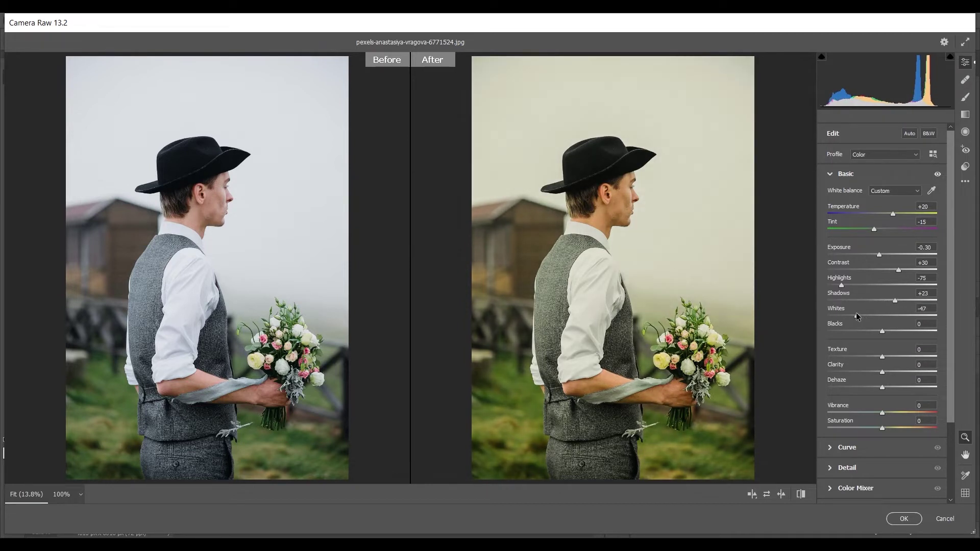
left_click_drag(855, 316, 875, 332)
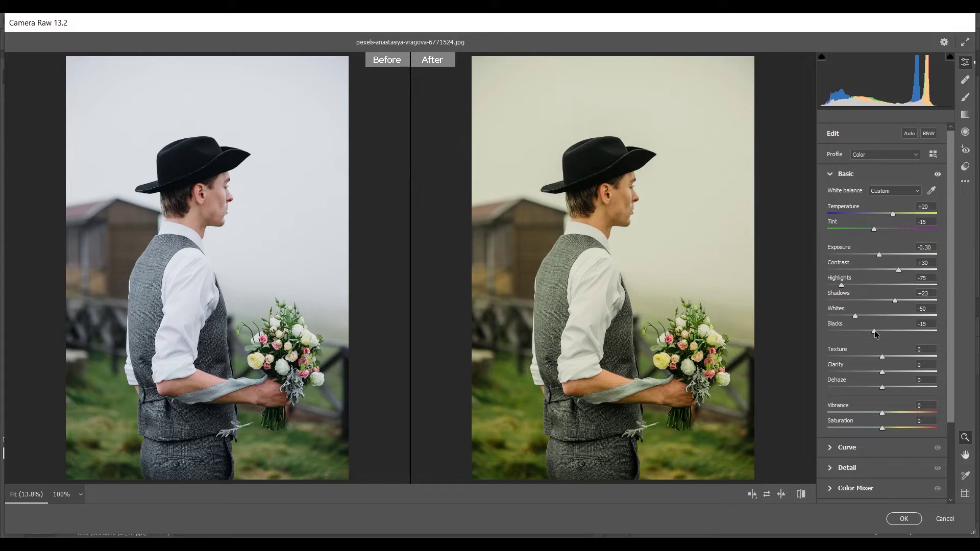
left_click_drag(882, 372, 883, 372)
left_click_drag(881, 412, 873, 413)
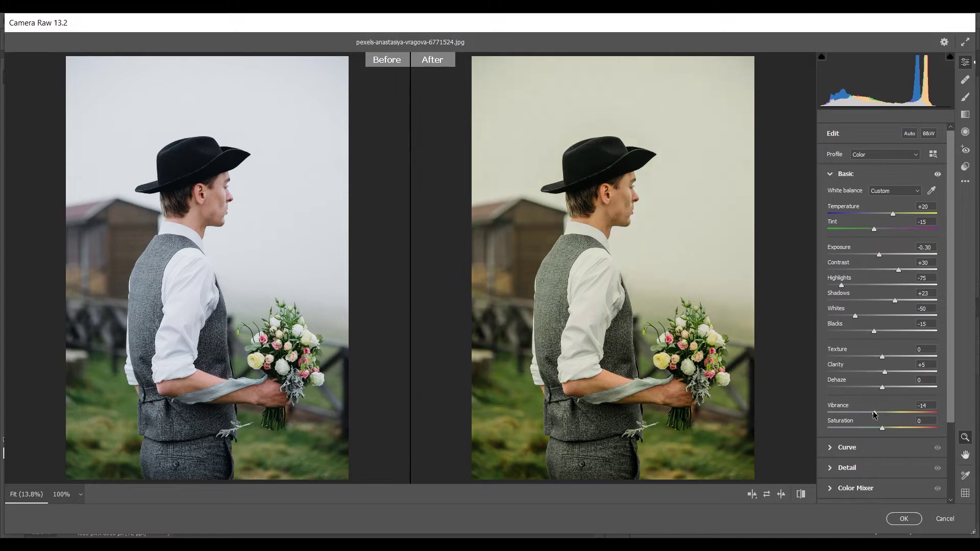
key("Up")
key("Up")
key("Up")
key("Up")
Expand the Detail panel and set Sharpening to 28.
scroll(866, 427, "down", 1)
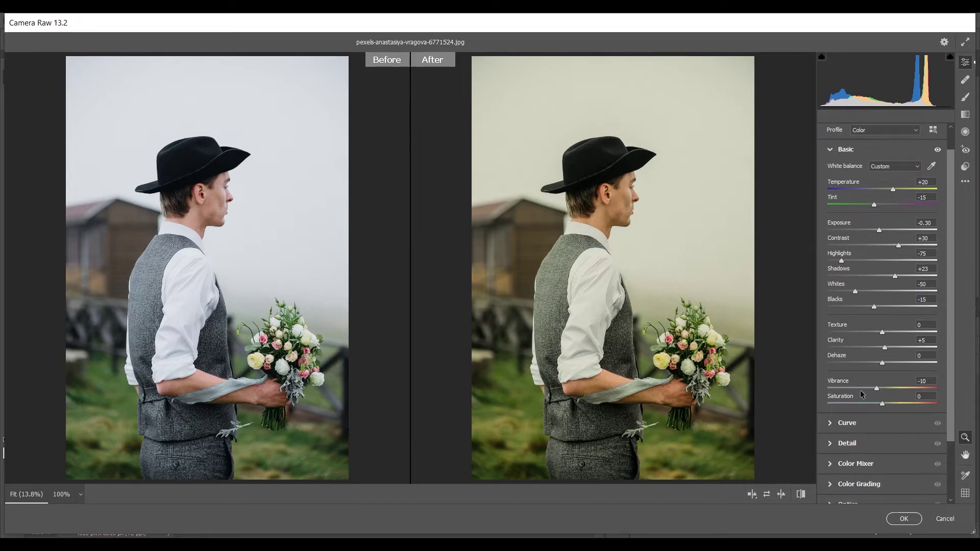
left_click(856, 443)
left_click_drag(847, 240, 848, 240)
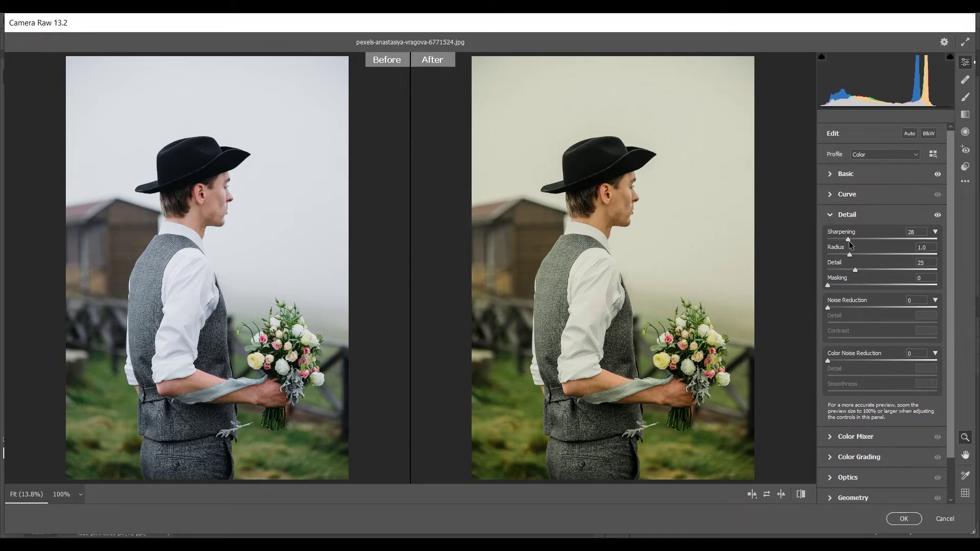
Set Detail Masking to 74, Noise Reduction to 20 and Color Noise Reduction to 30.
left_click(855, 284)
left_click_drag(862, 284, 908, 285)
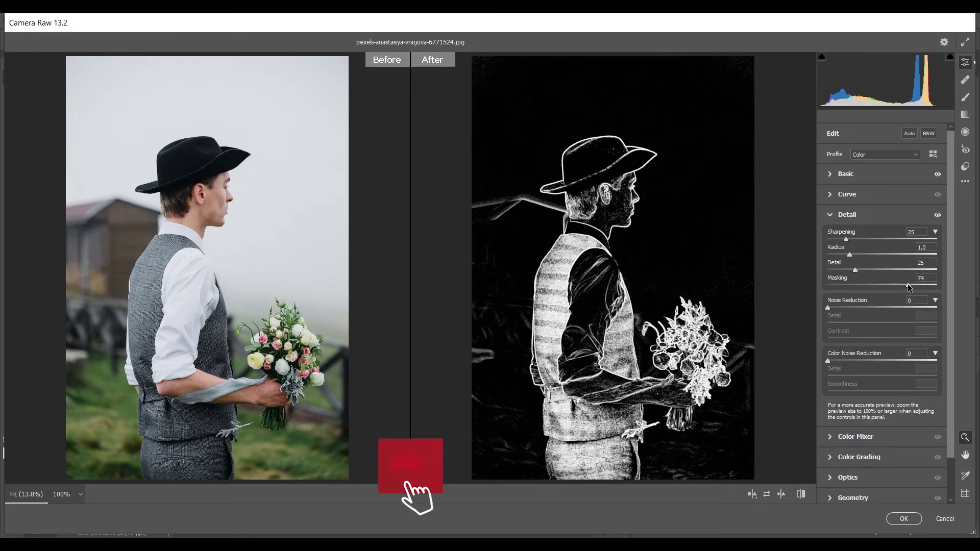
left_click_drag(848, 306, 863, 310)
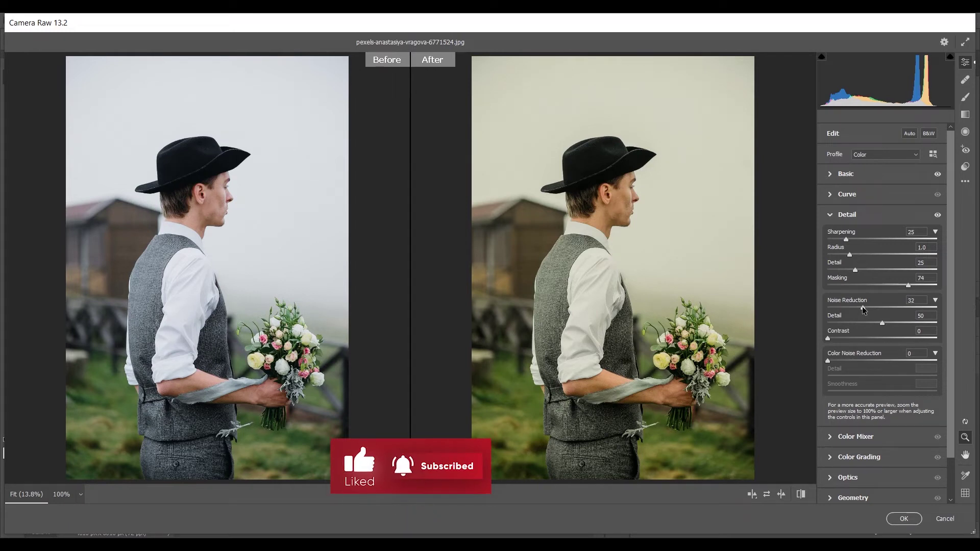
left_click(849, 361)
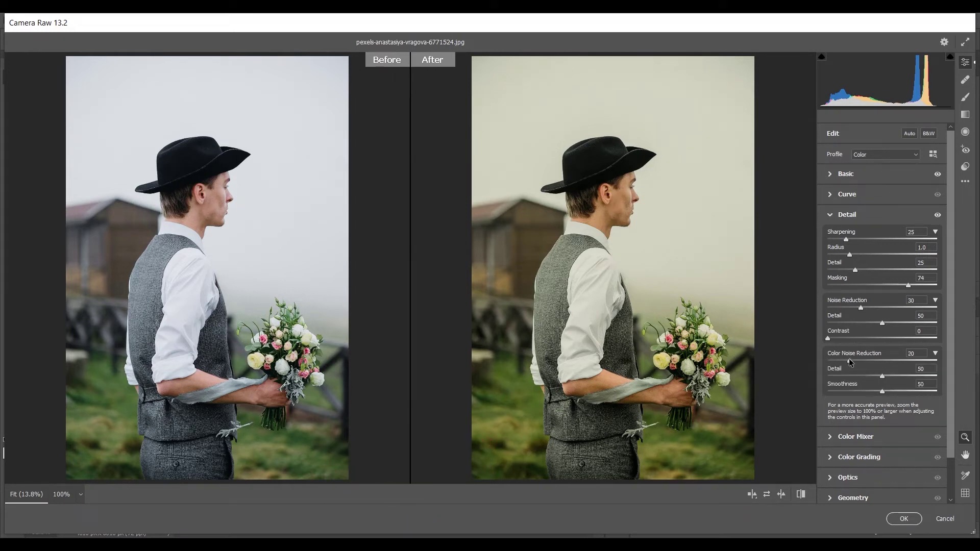
key("Up")
key("Up")
key("Up")
key("Down")
key("Down")
left_click_drag(861, 309, 852, 308)
In Color Mixer's Hue tab, set Reds -33, Yellows -59 and Greens -70.
left_click(845, 438)
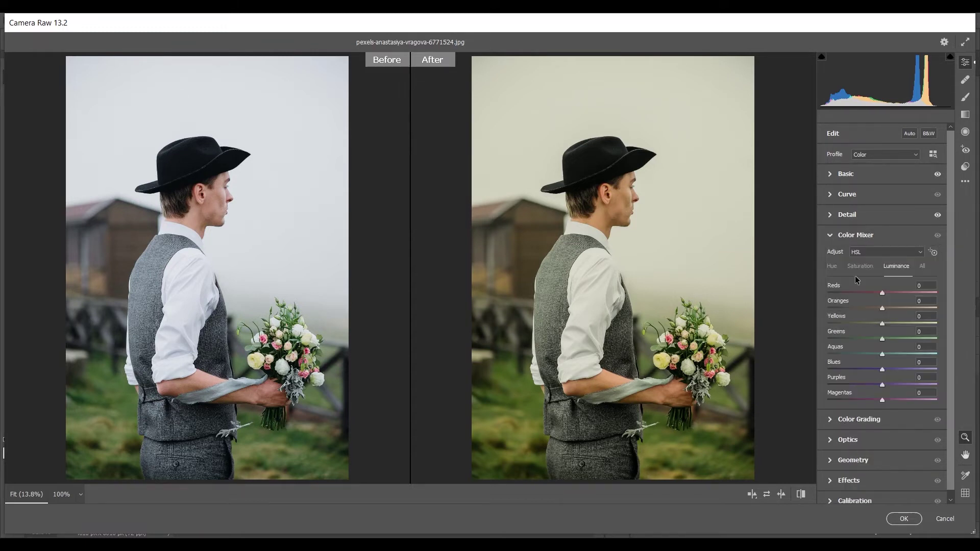
left_click(832, 266)
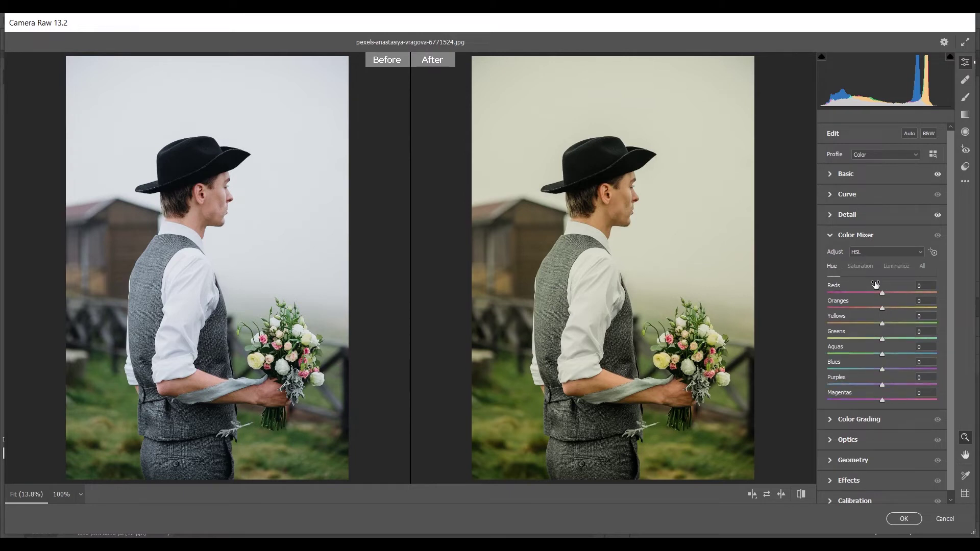
left_click_drag(882, 293, 871, 294)
left_click_drag(868, 323, 855, 322)
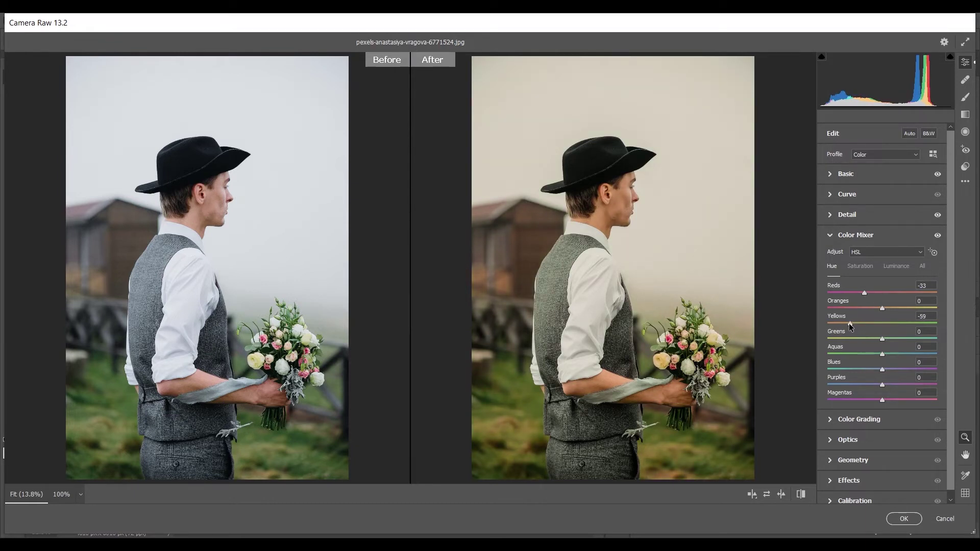
left_click_drag(865, 339, 842, 339)
In the Saturation tab, set Reds +17, Yellows -30 and Greens -80.
left_click(859, 268)
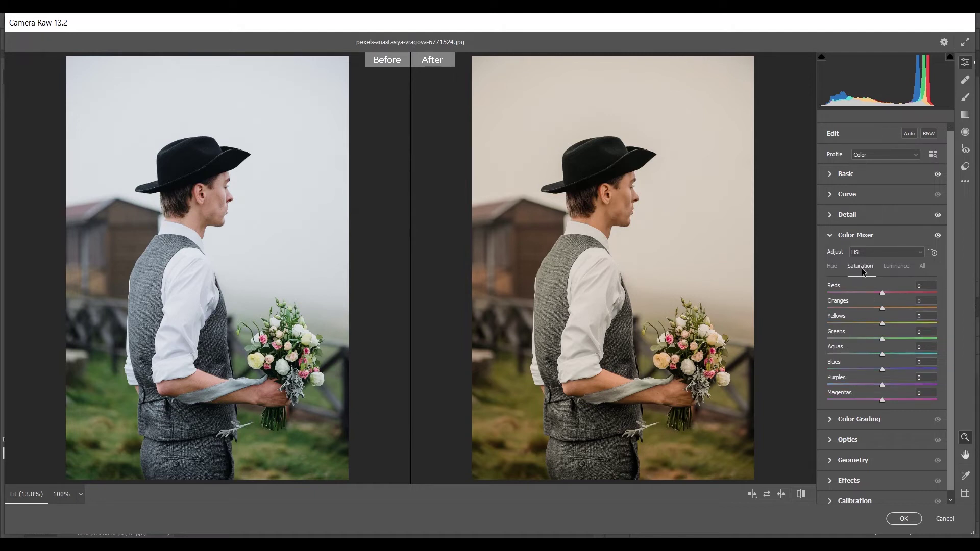
left_click_drag(882, 292, 891, 295)
left_click(869, 324)
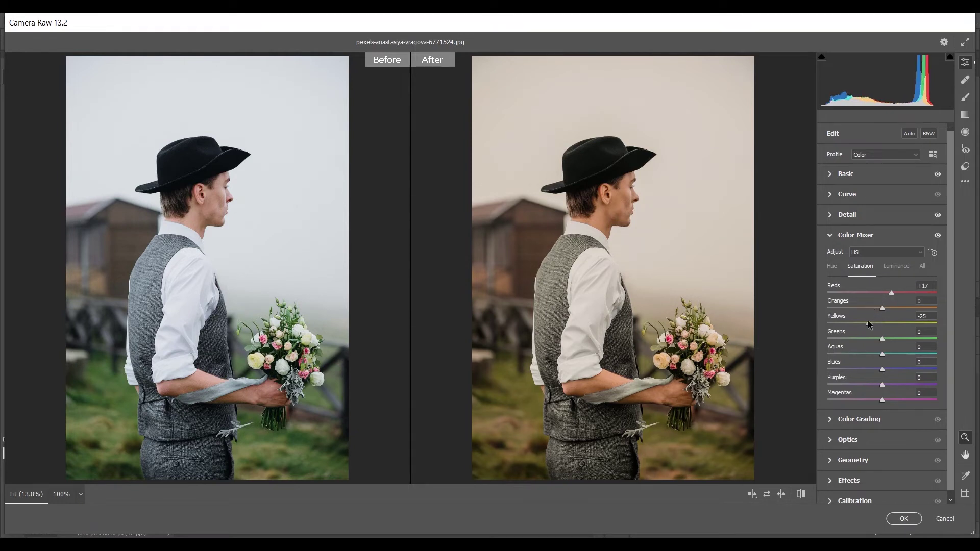
key("Left")
key("Left")
key("Left")
left_click_drag(868, 339, 846, 339)
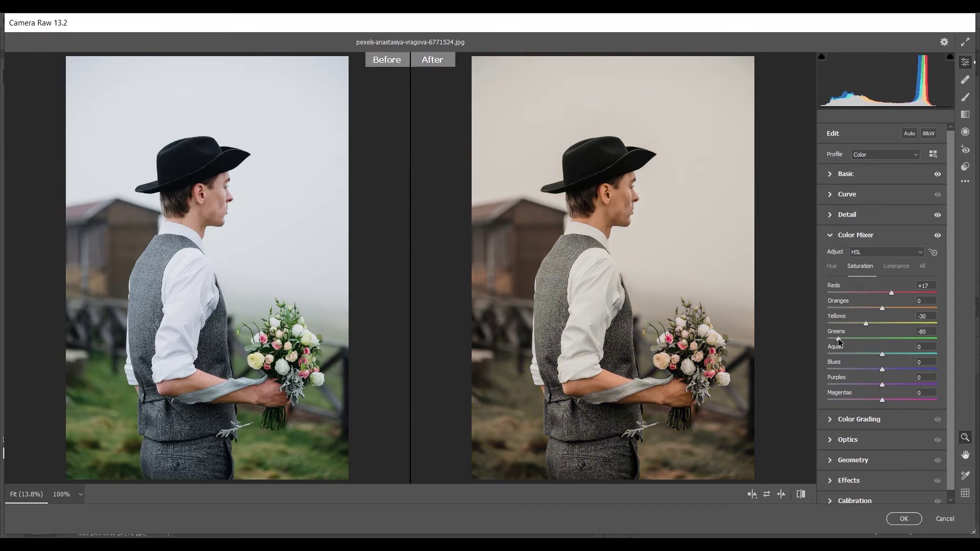
Fully desaturate Aquas, Blues and Magentas to -100.
left_click_drag(857, 354, 785, 356)
left_click_drag(843, 368, 807, 377)
left_click_drag(851, 404, 823, 402)
left_click(897, 267)
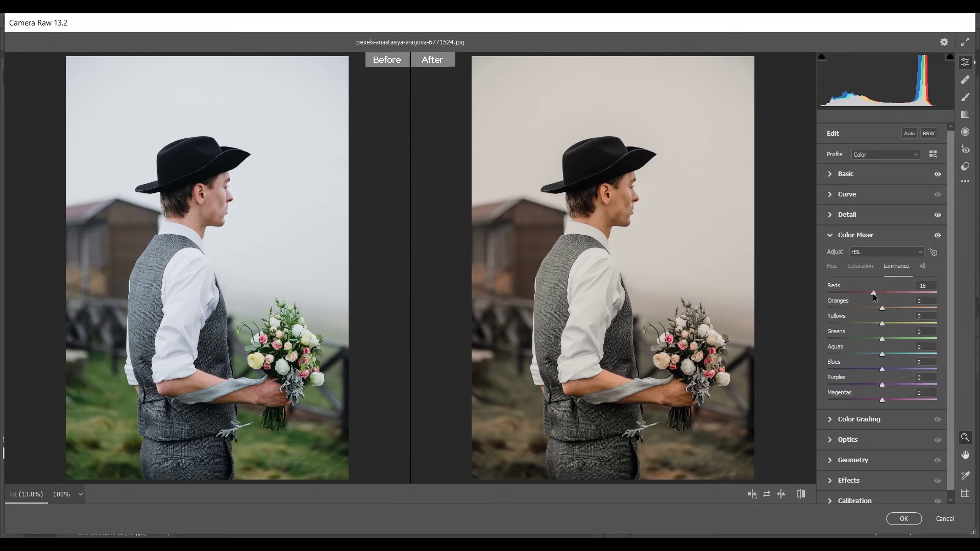
Set Luminance Reds -23, Yellows +48, Greens -100 and apply Camera Raw as a smart filter.
left_click_drag(871, 293, 908, 323)
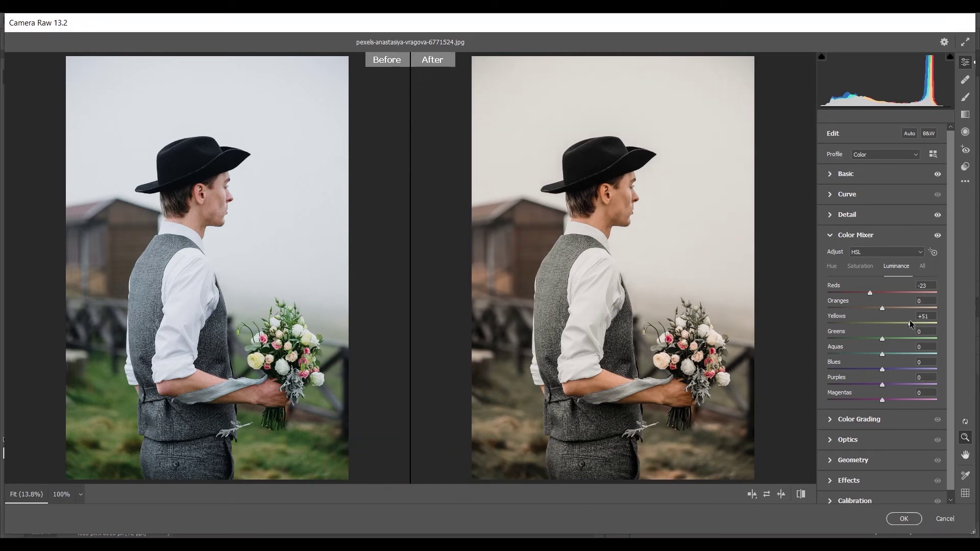
left_click_drag(882, 339, 806, 338)
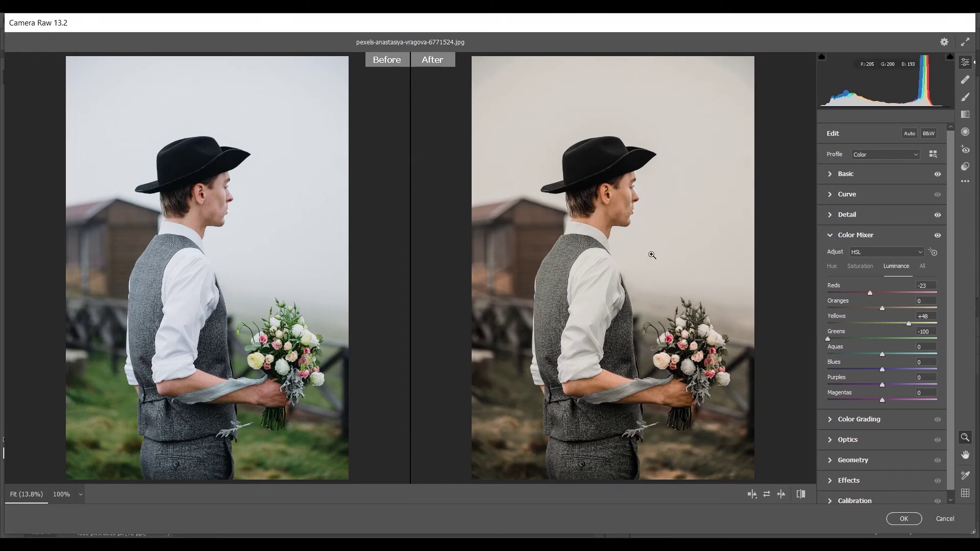
mouse_move(638, 237)
left_mouse_down()
mouse_move(670, 254)
mouse_move(630, 239)
left_mouse_up()
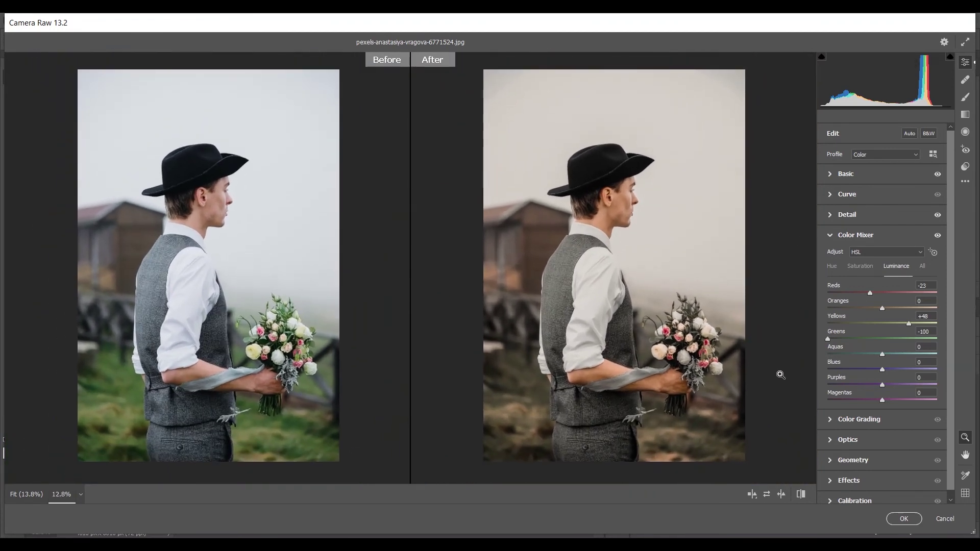
left_click(905, 519)
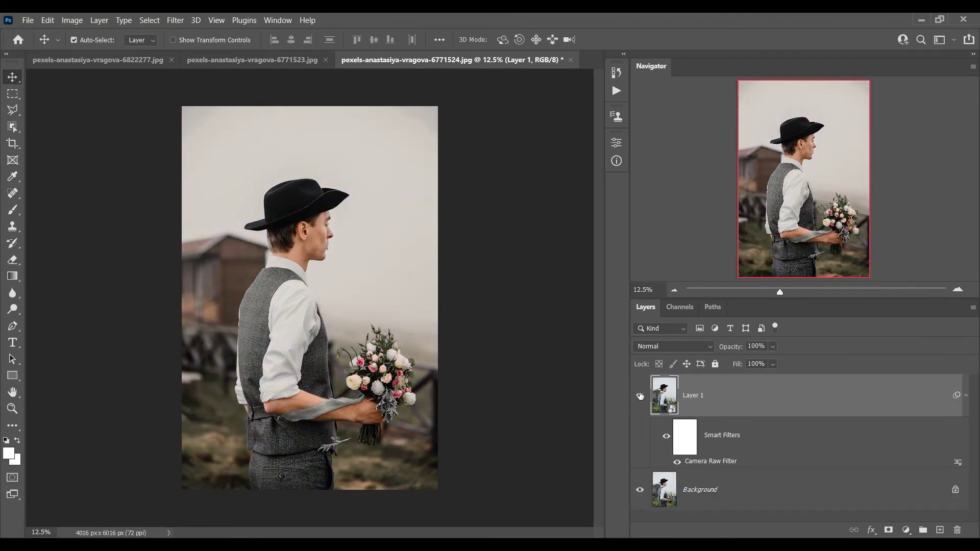
Toggle the graded portrait layer's visibility to compare it against the original.
left_click(640, 396)
left_click(639, 396)
left_click(640, 396)
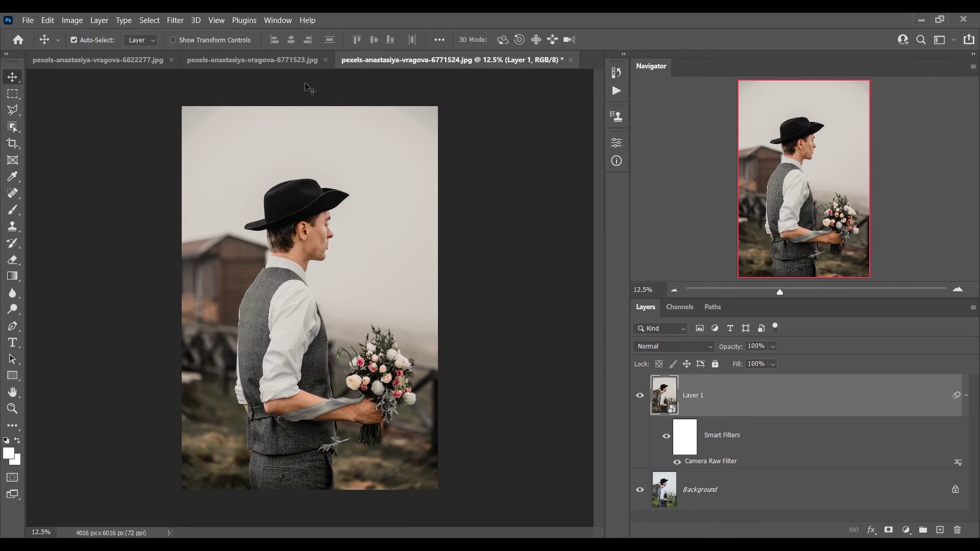
On the 6771523 couple photo, duplicate the layer and reapply the last Camera Raw grade.
left_click(294, 59)
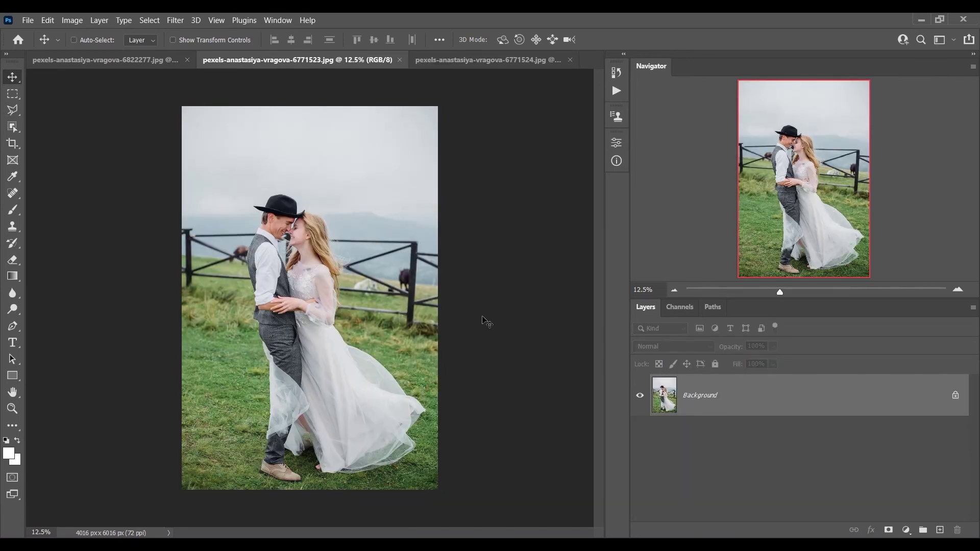
key("ctrl+j")
left_click(176, 21)
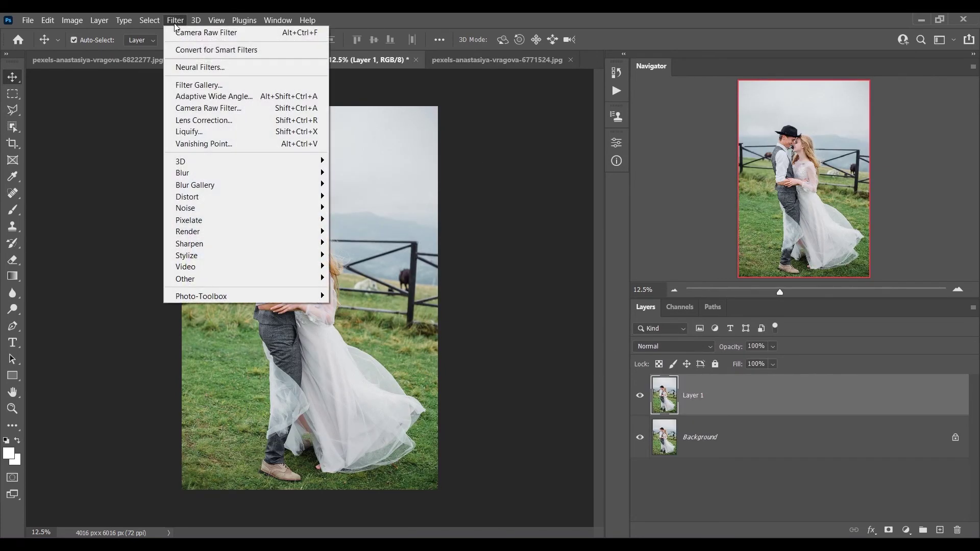
left_click(221, 33)
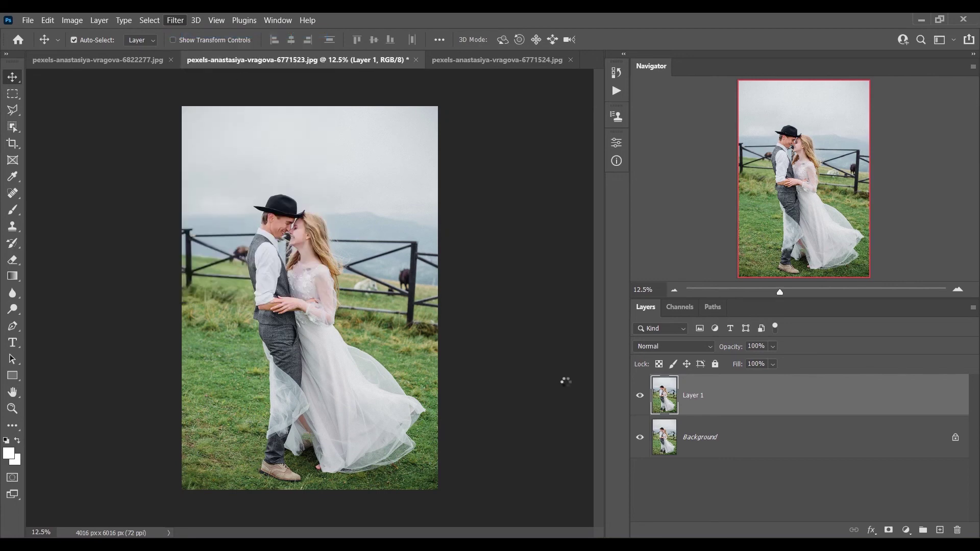
key("ctrl+v")
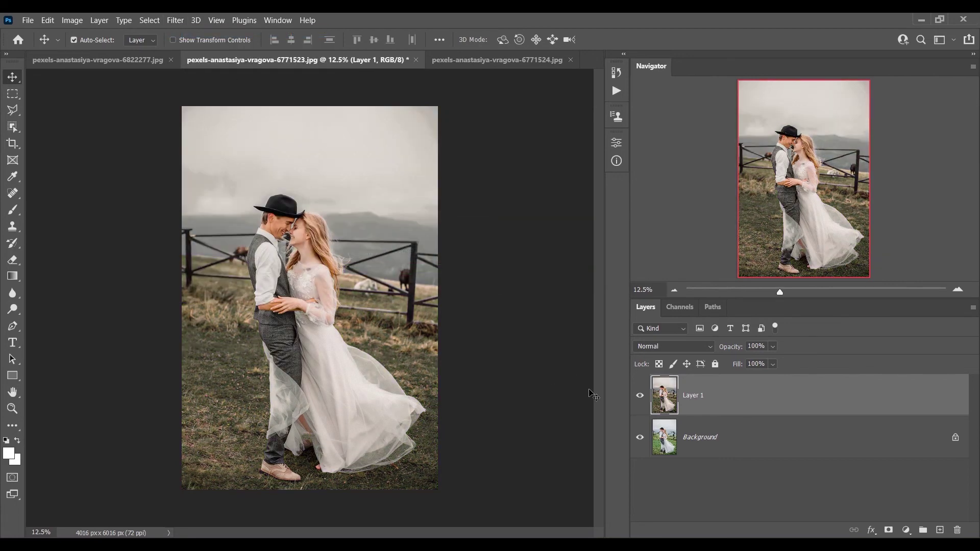
left_click(640, 396)
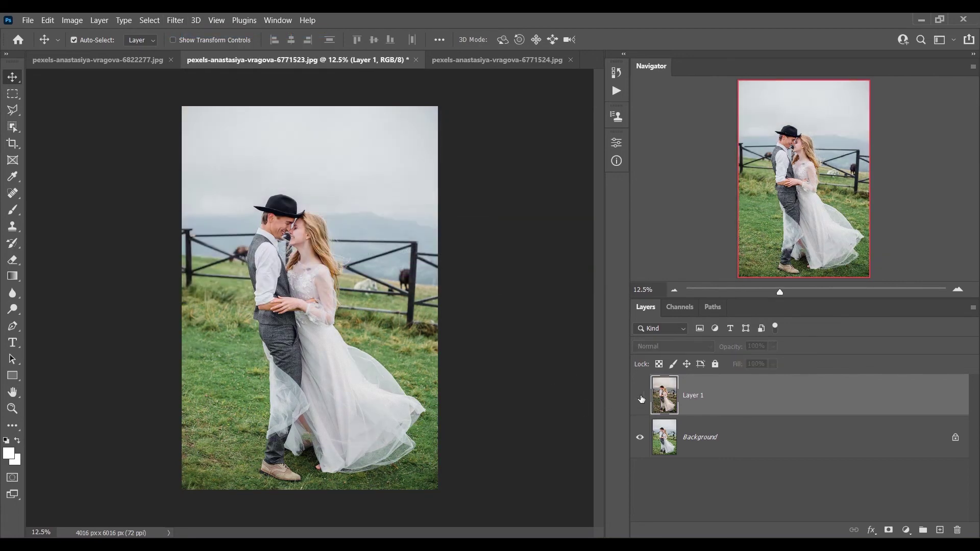
left_click(640, 397)
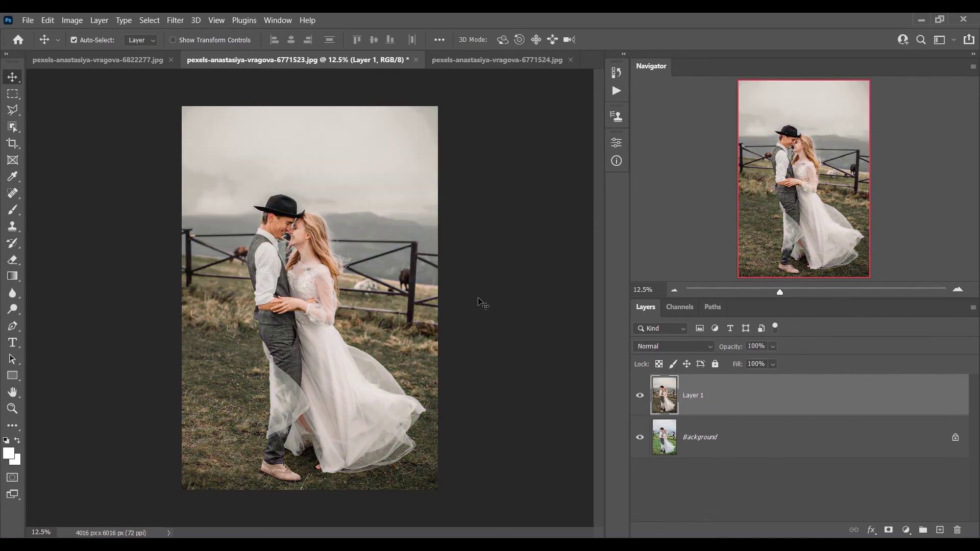